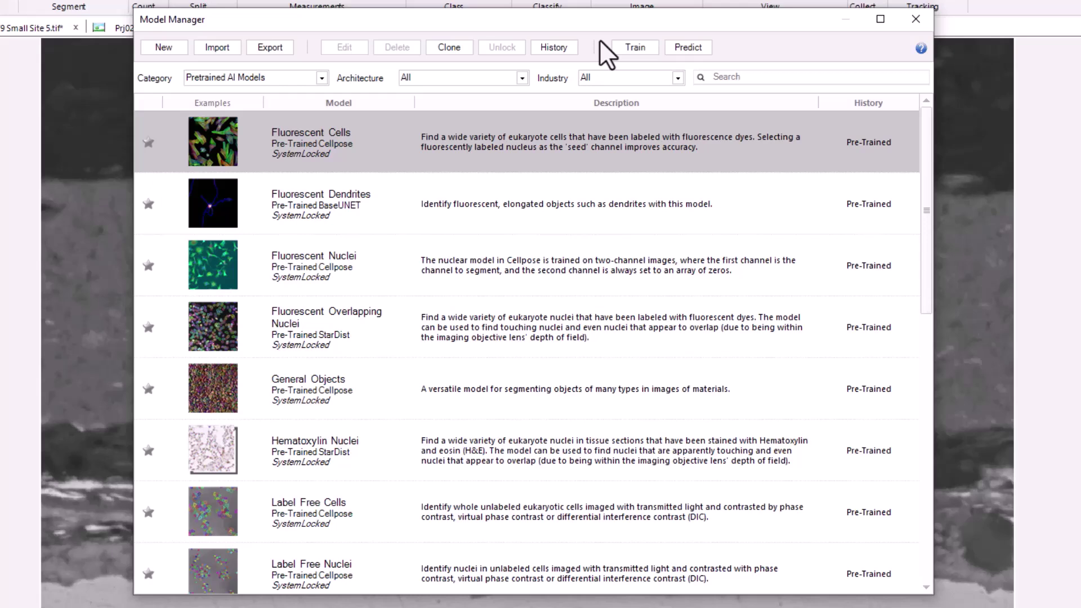
Filter the pretrained models to the BaseUNET architecture and start a new model using Semantic segmentation
left_click(520, 78)
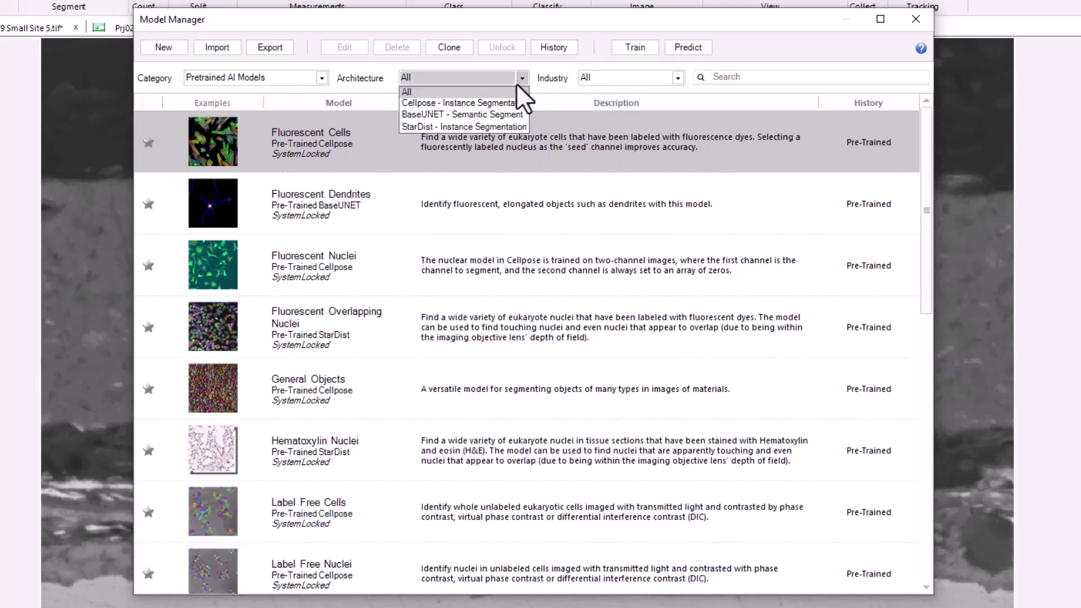
left_click(430, 113)
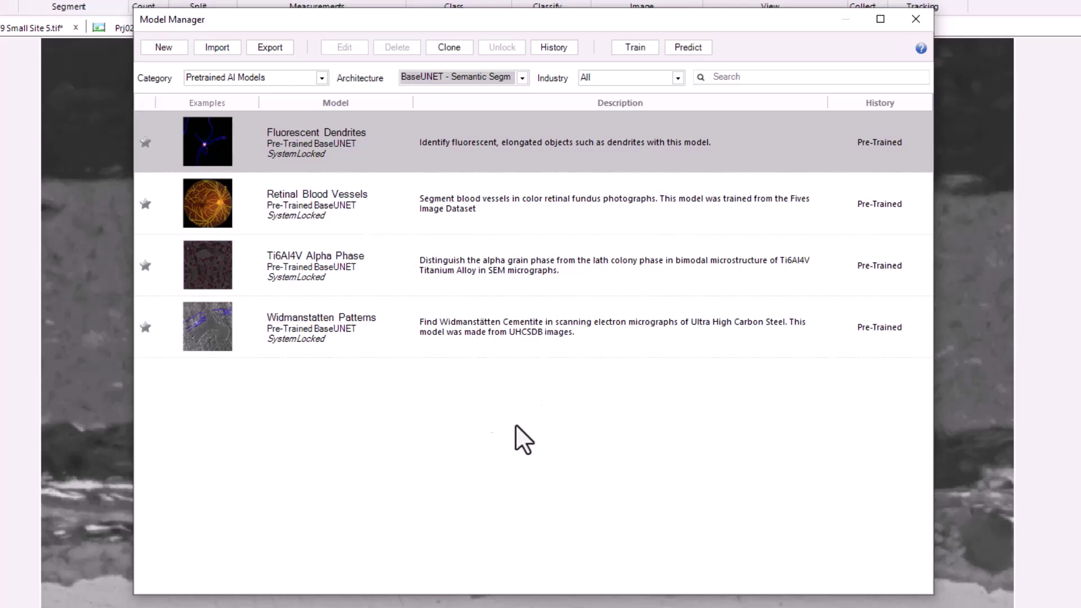
left_click(164, 47)
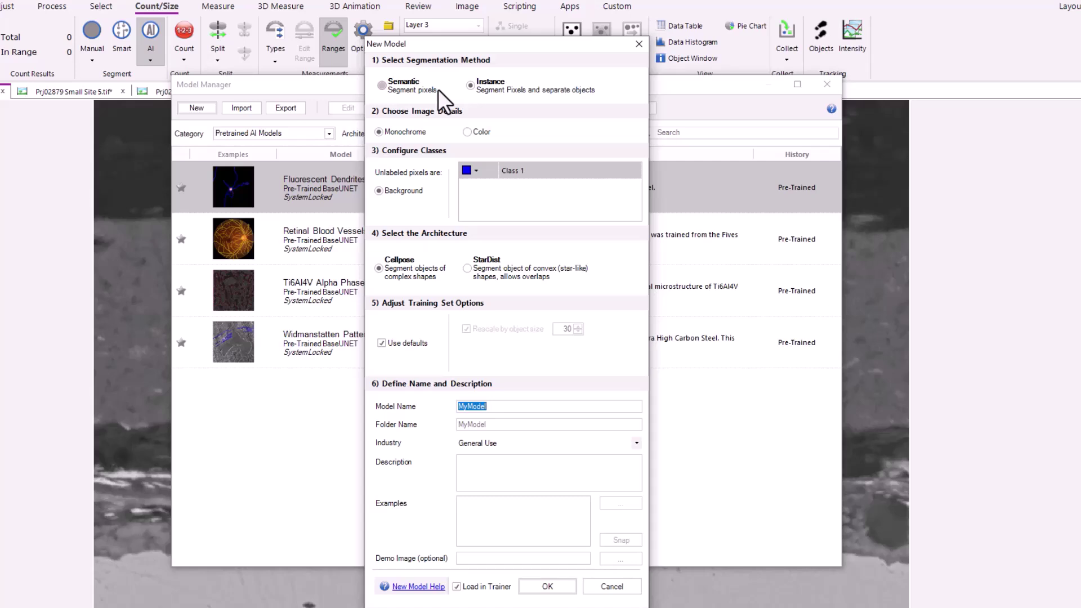
left_click(383, 85)
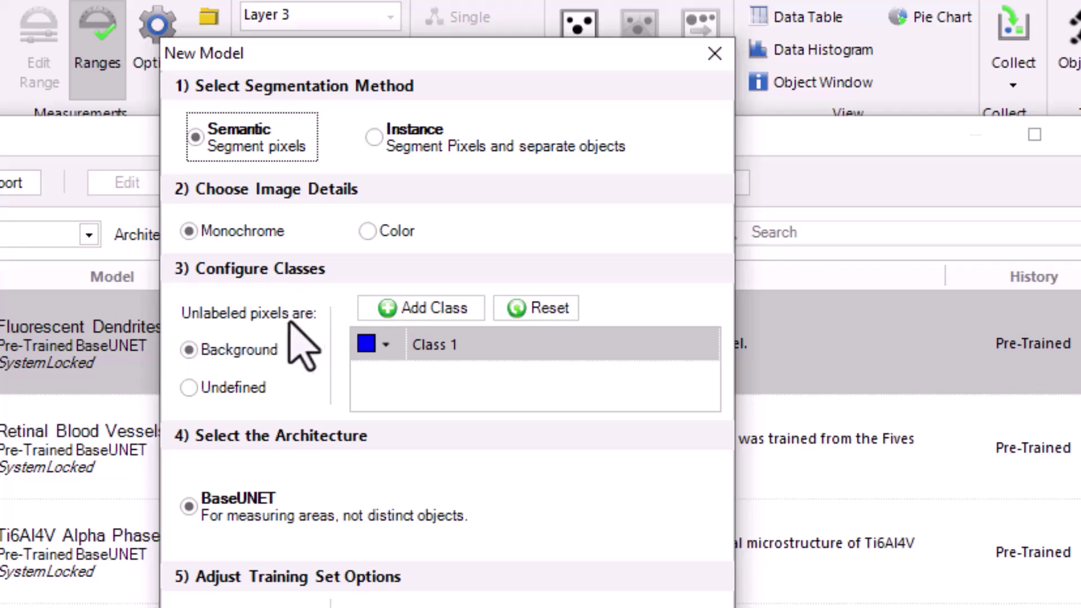
Set the color of Class 1 to yellow and rename the class Layer
mouse_move(242, 359)
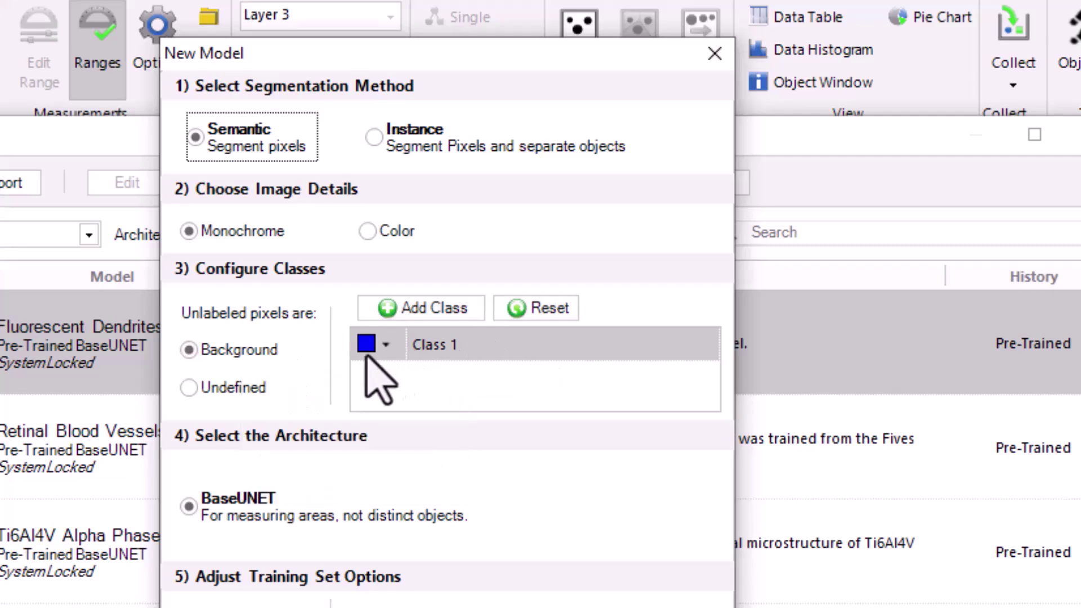
left_click(385, 344)
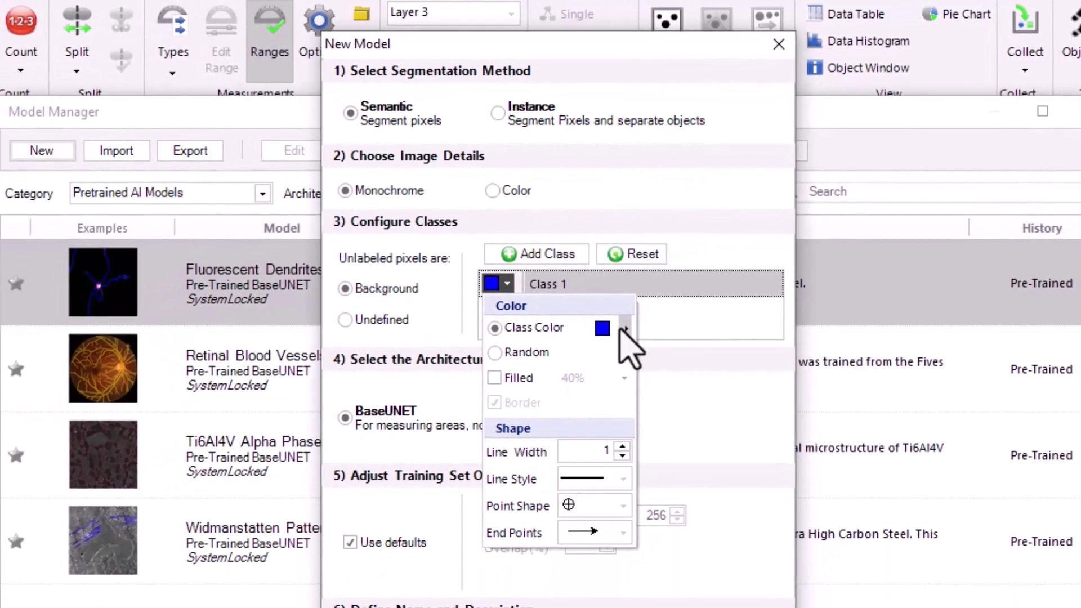
mouse_move(529, 400)
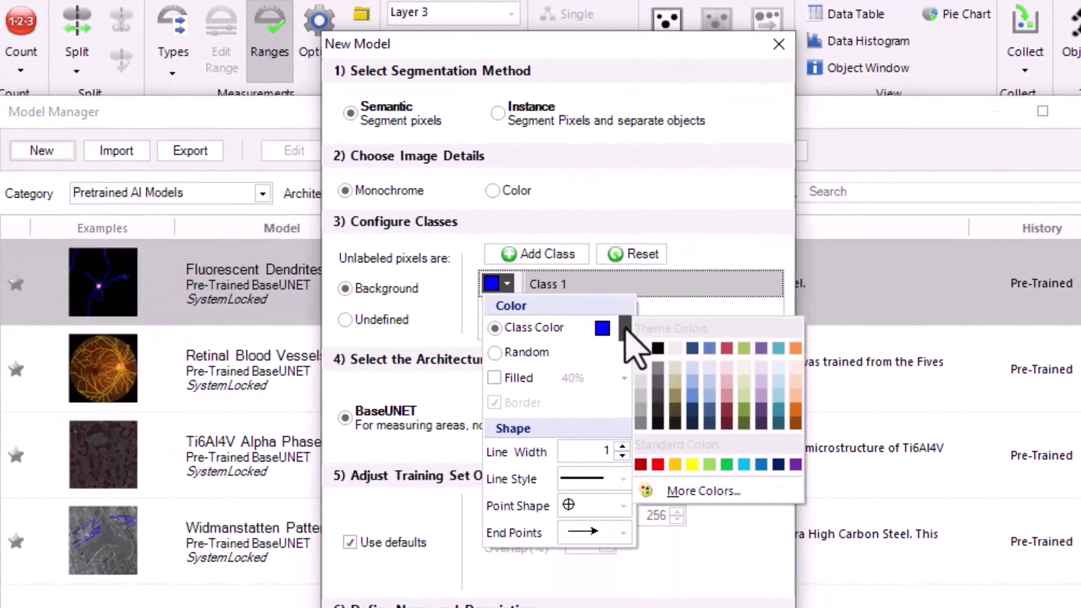
left_click(692, 466)
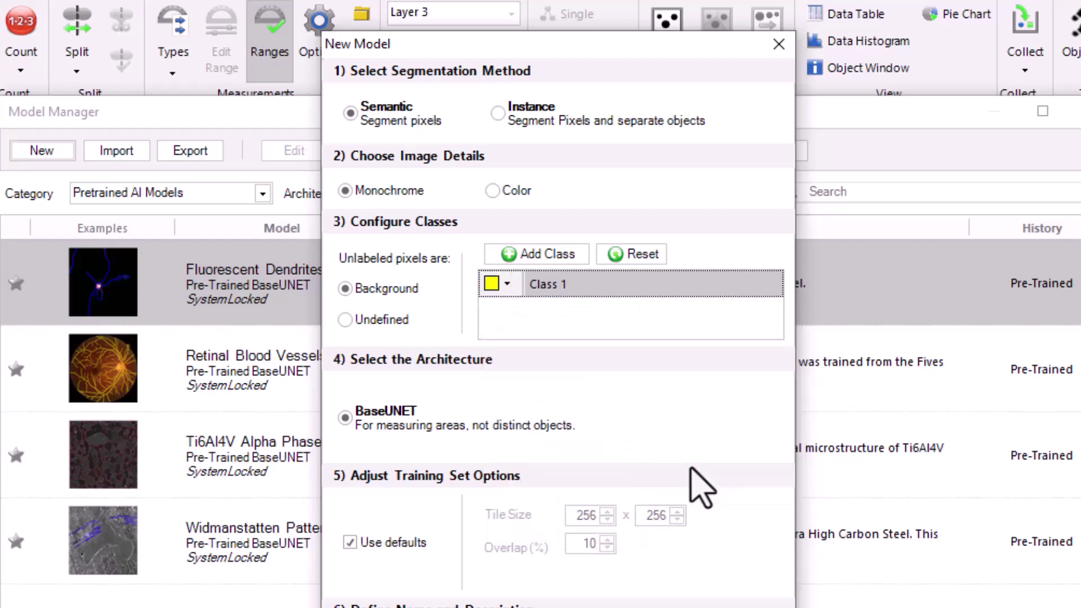
left_click(580, 285)
type("Layer")
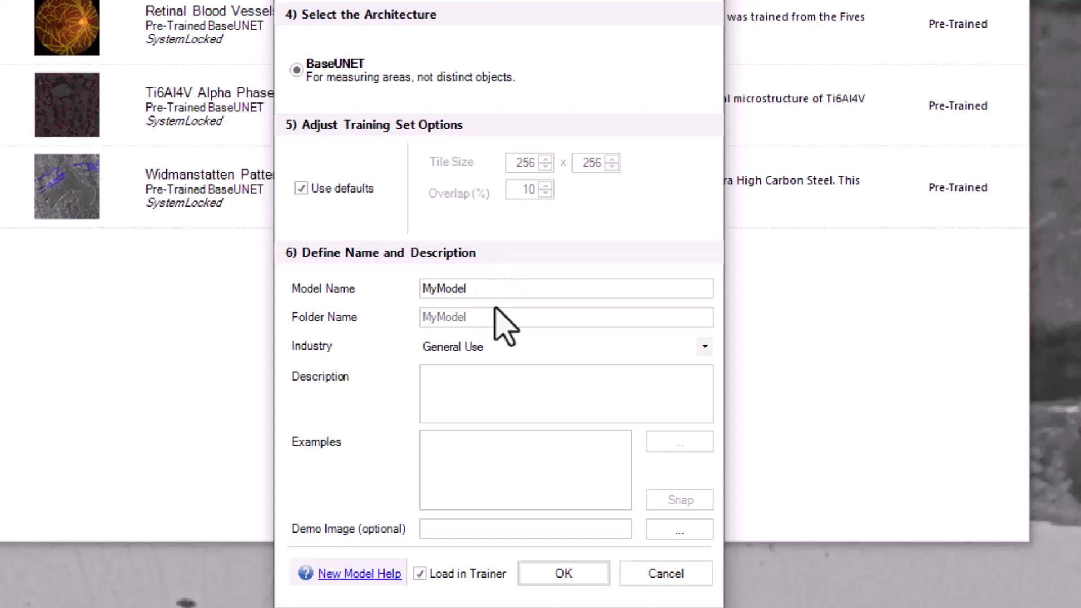
Name the model Layer Analysis with General Use as its industry, and create it so that it loads in the trainer
double_click(454, 287)
type("La")
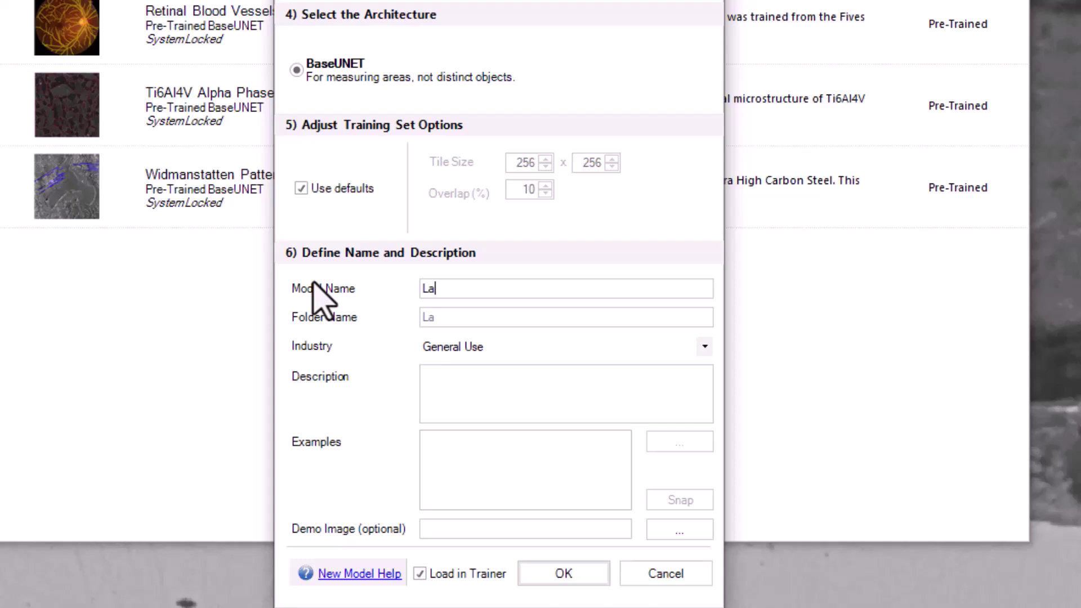
type("yer ")
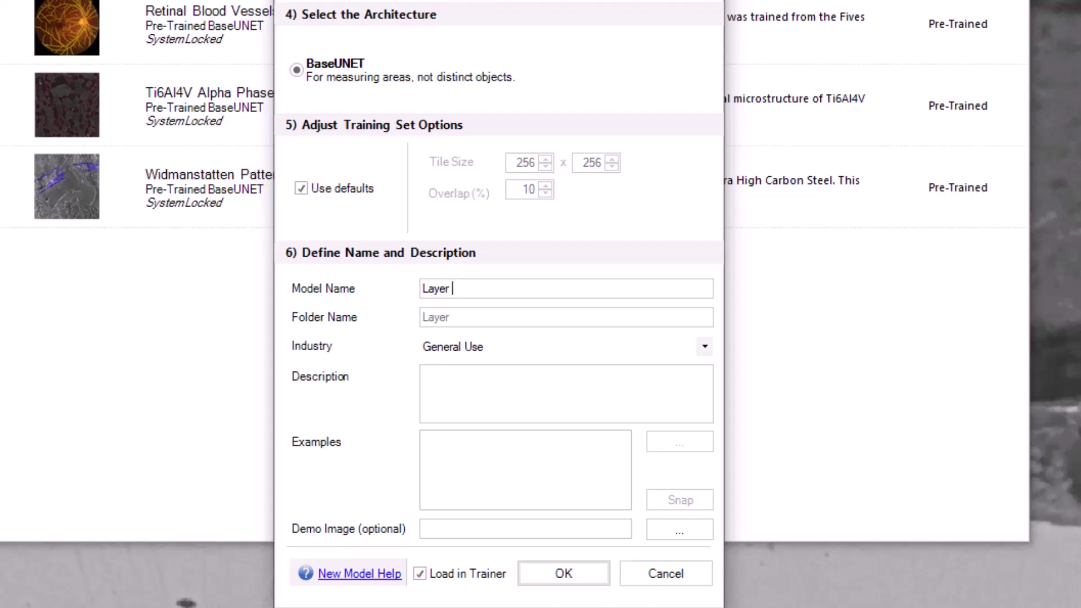
type("Analysis")
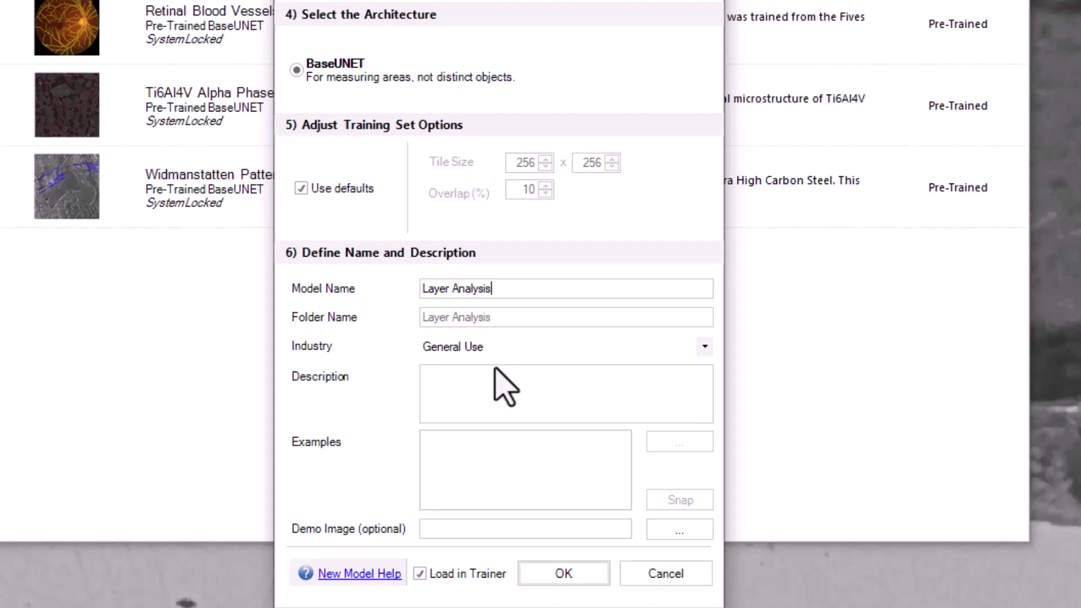
left_click(699, 348)
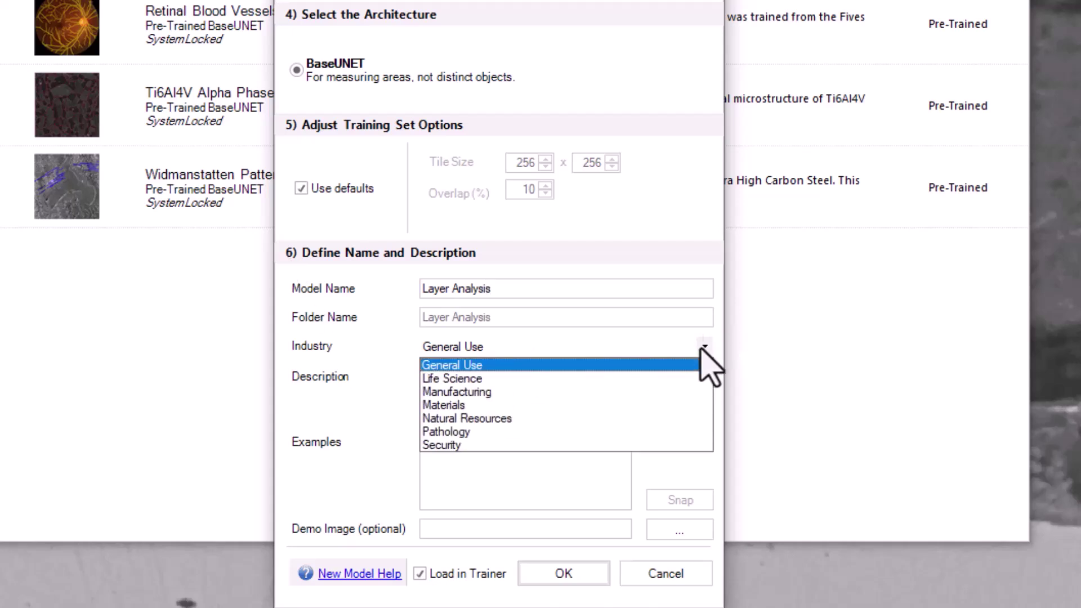
left_click(701, 348)
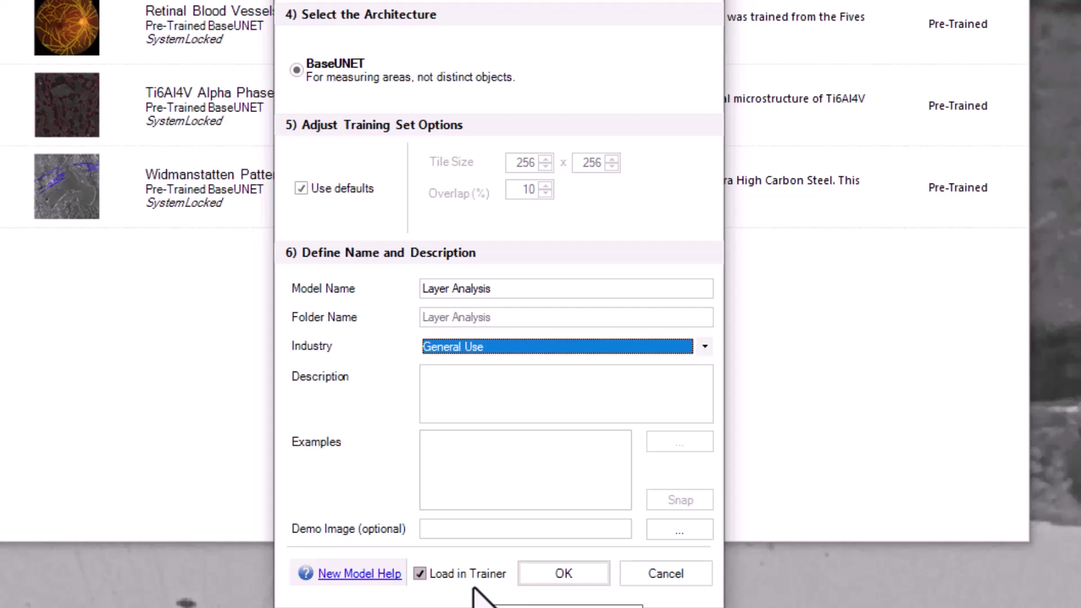
left_click(576, 575)
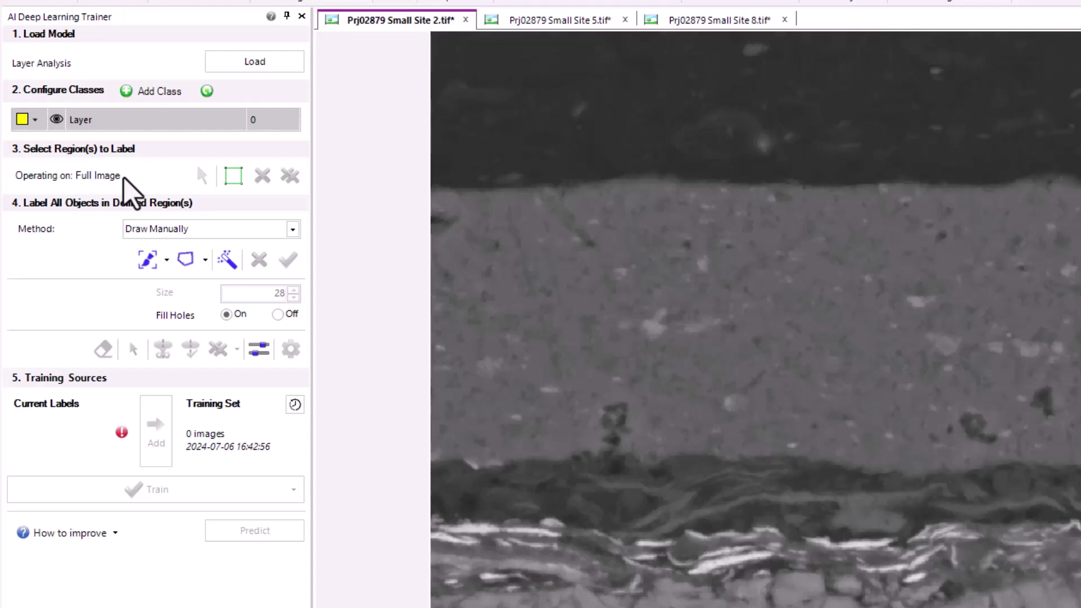
Examine the available labeling methods, including the manual drawing tools, Segmentation and Predict with Existing Model
left_click(291, 229)
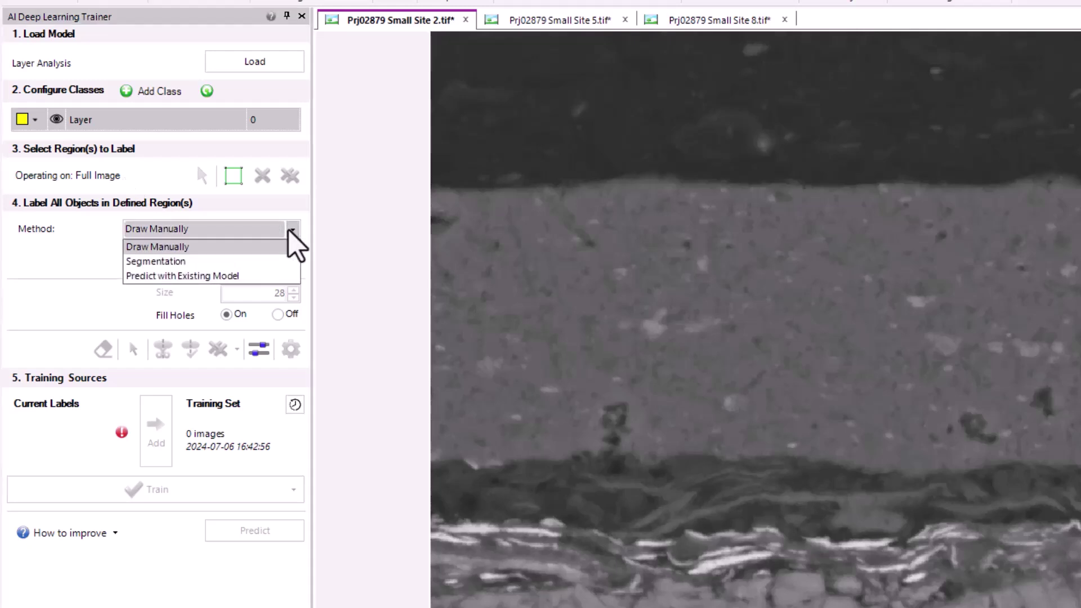
left_click(223, 247)
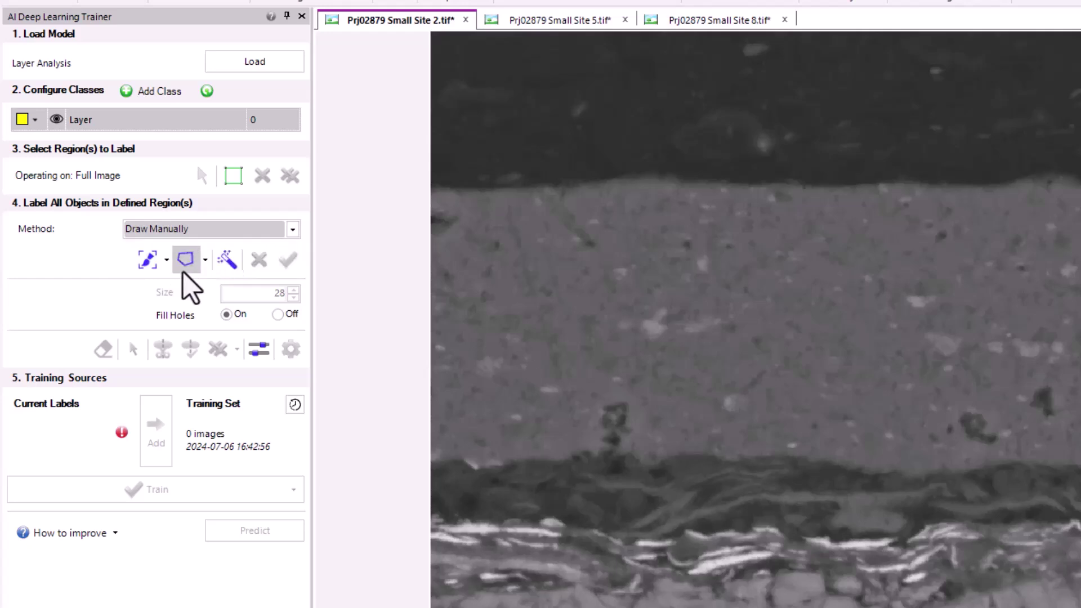
left_click(167, 260)
left_click(151, 285)
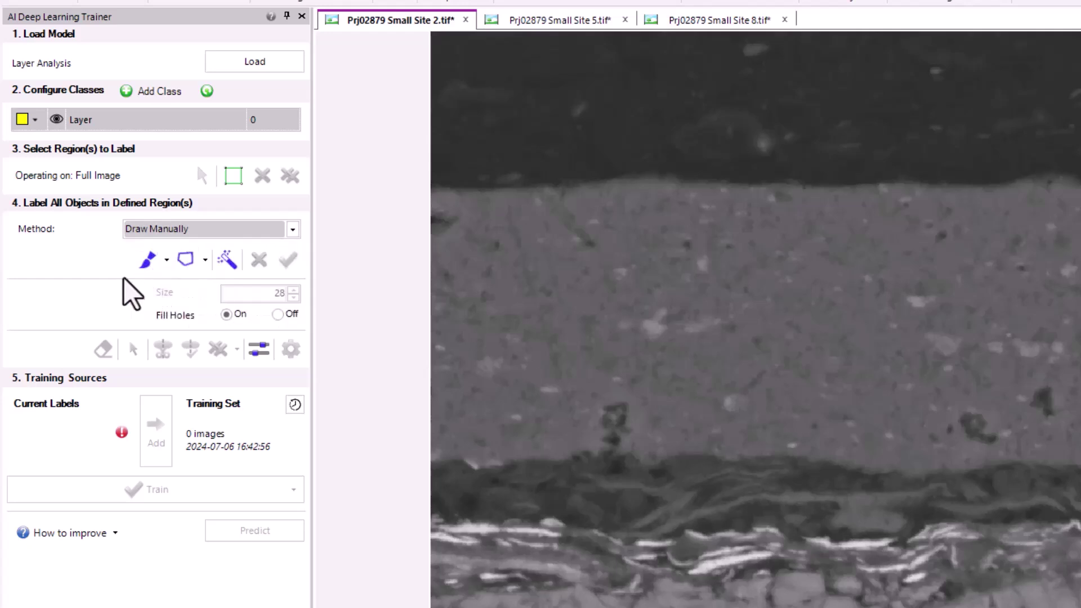
left_click(236, 230)
left_click(213, 258)
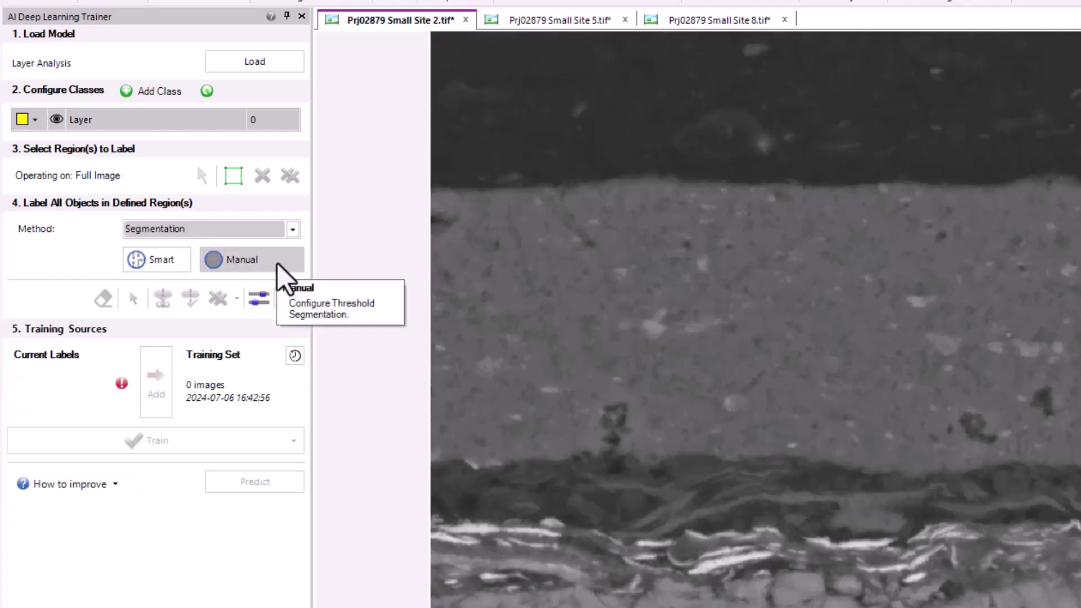
left_click(294, 229)
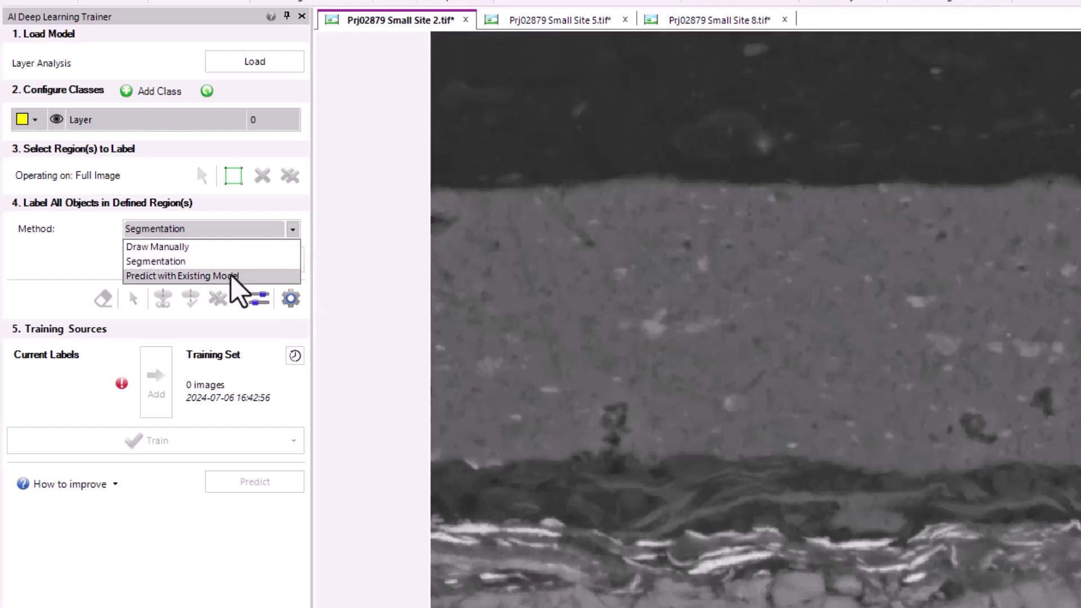
left_click(264, 276)
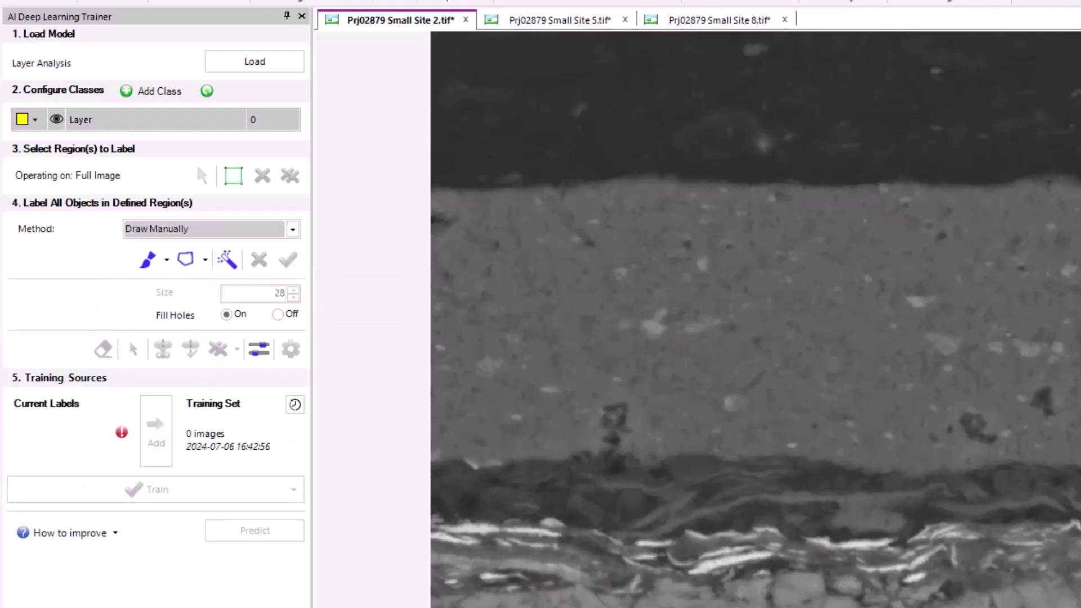
Label the thick gray layer in Prj02879 Small Site 2.tif with the magic wand and add it to the training set on the Gray channel
left_click(226, 259)
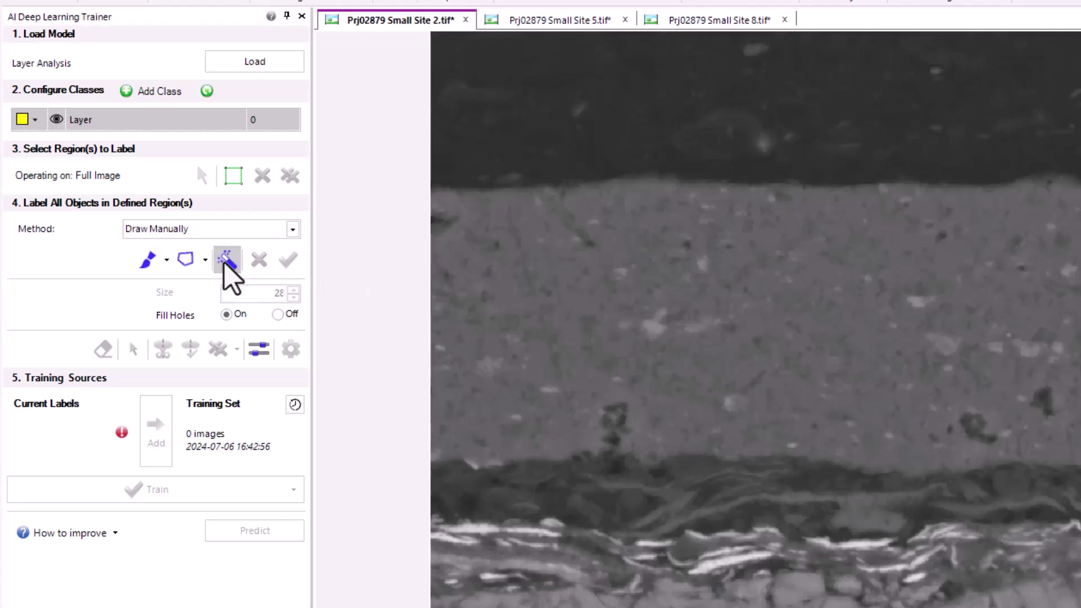
left_click_drag(491, 292, 555, 290)
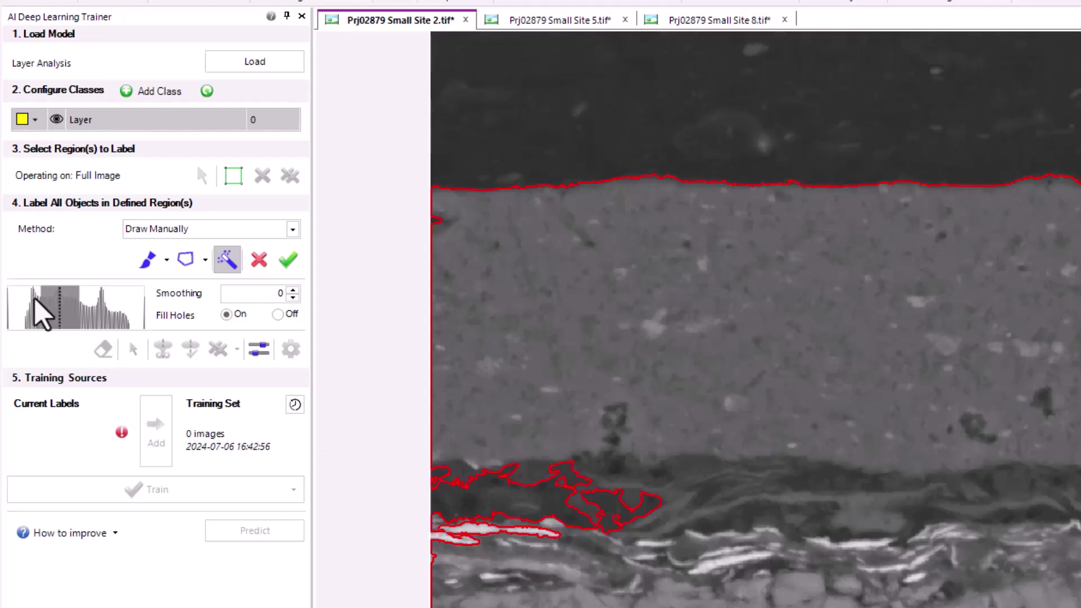
left_click_drag(41, 306, 46, 308)
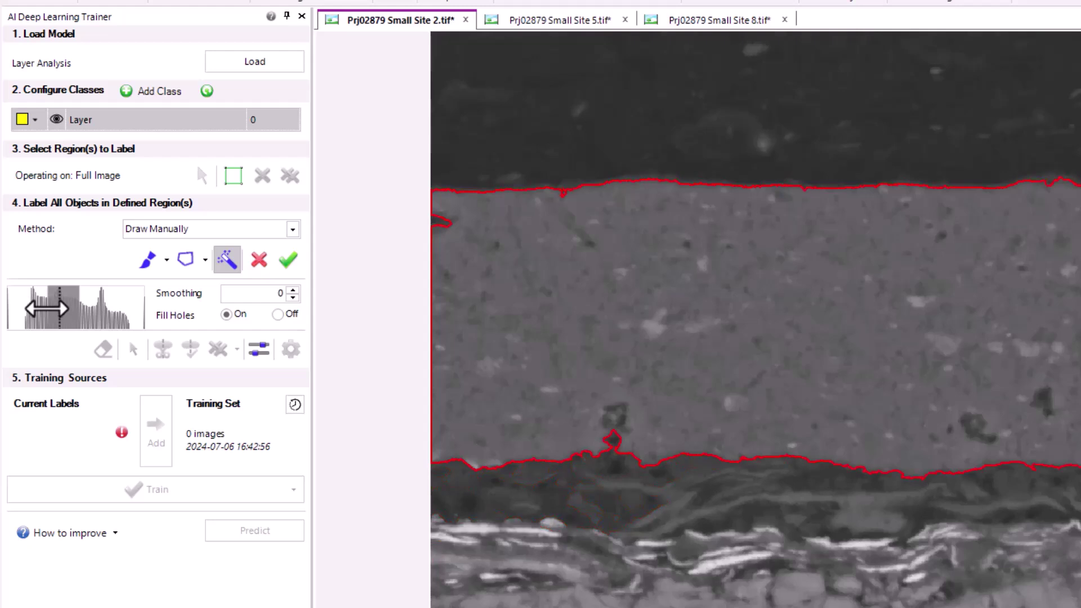
left_click_drag(47, 308, 46, 315)
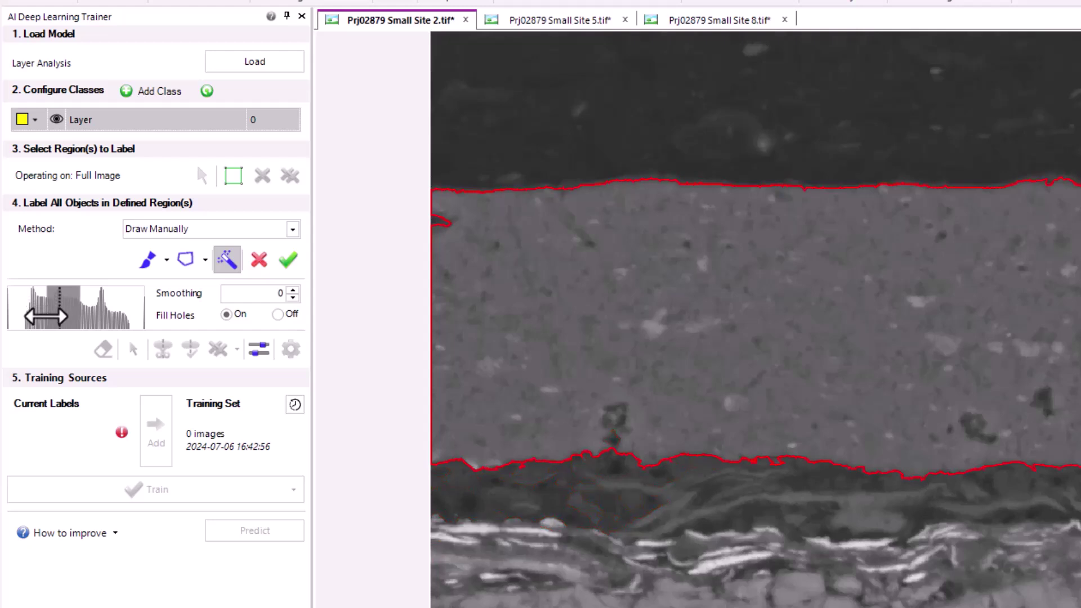
left_click(286, 262)
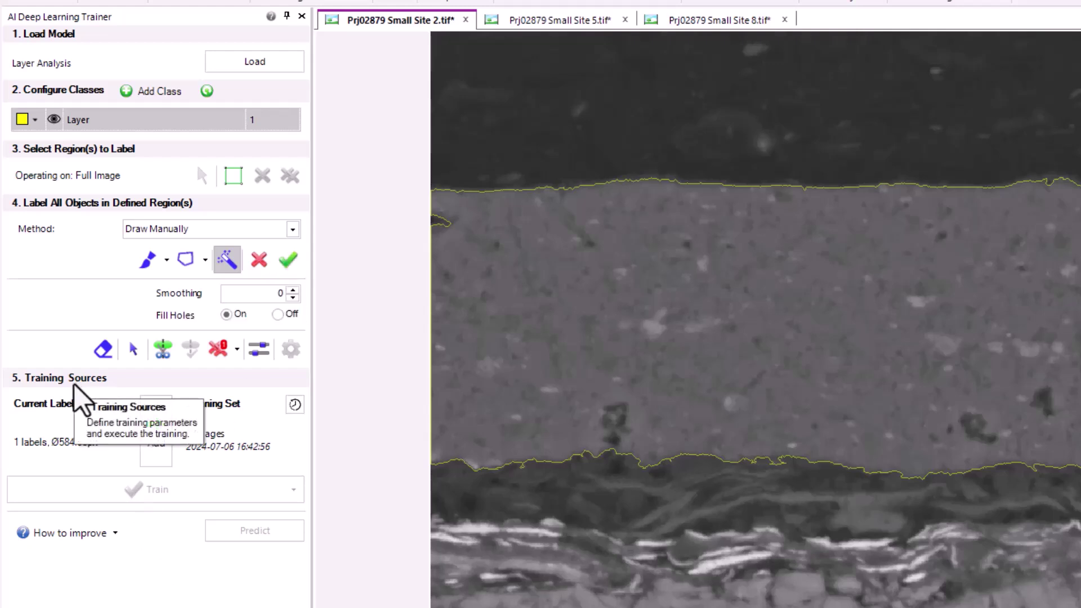
left_click(163, 438)
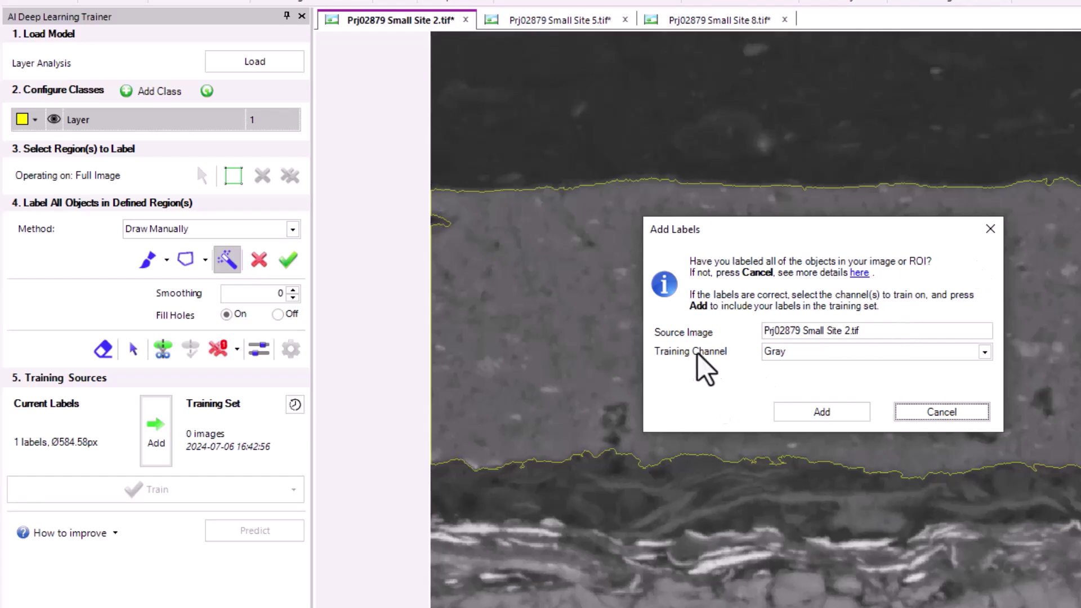
left_click(806, 412)
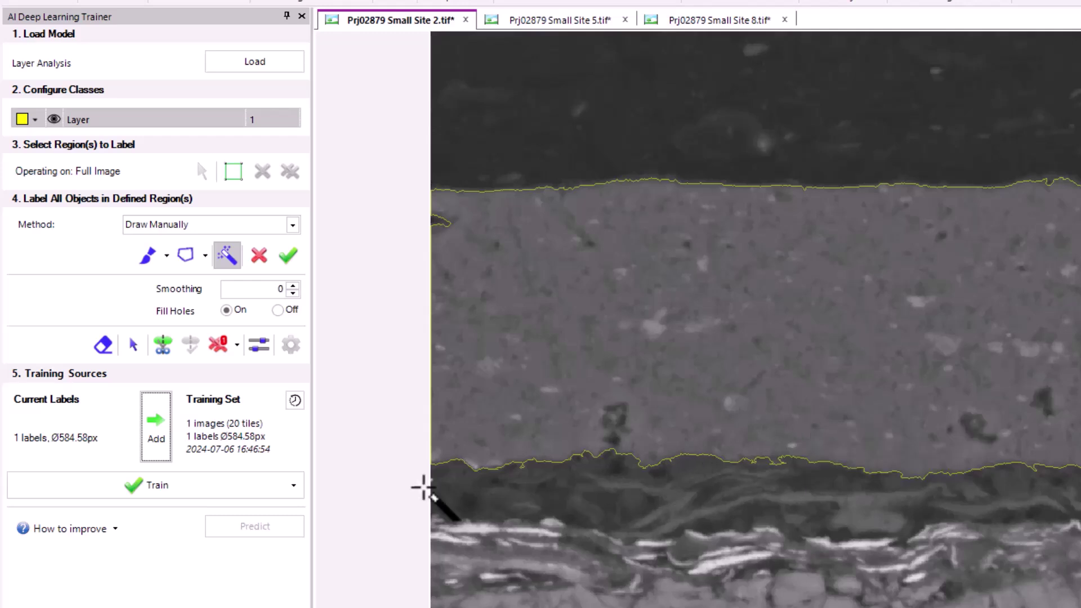
Label the thick gray layer in Prj02879 Small Site 5.tif with the magic wand at smoothing 1 and add it to the training set on the Gray channel
left_click(545, 22)
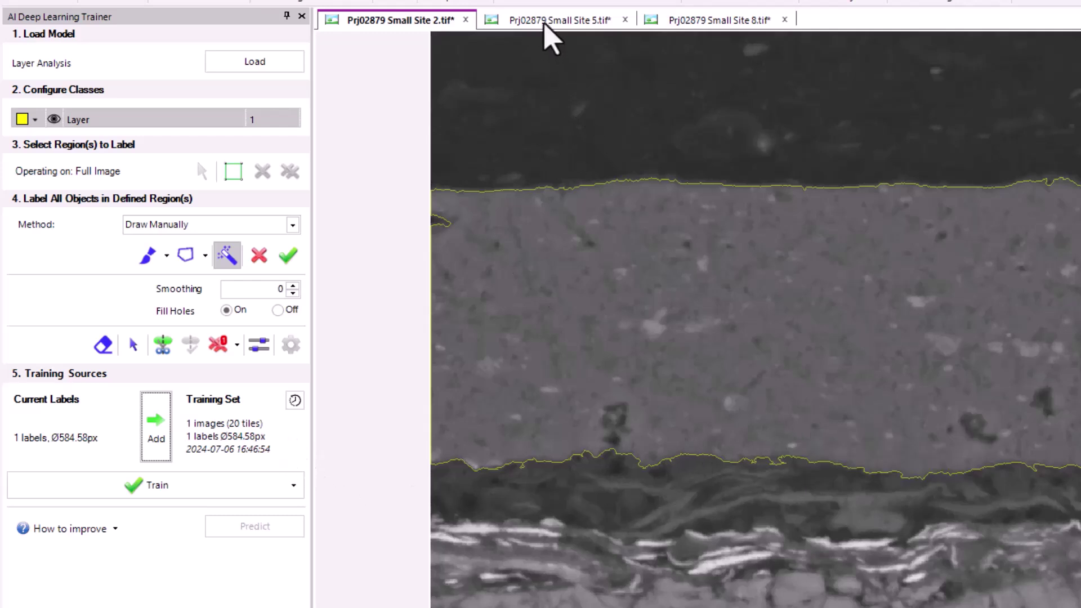
left_click(228, 252)
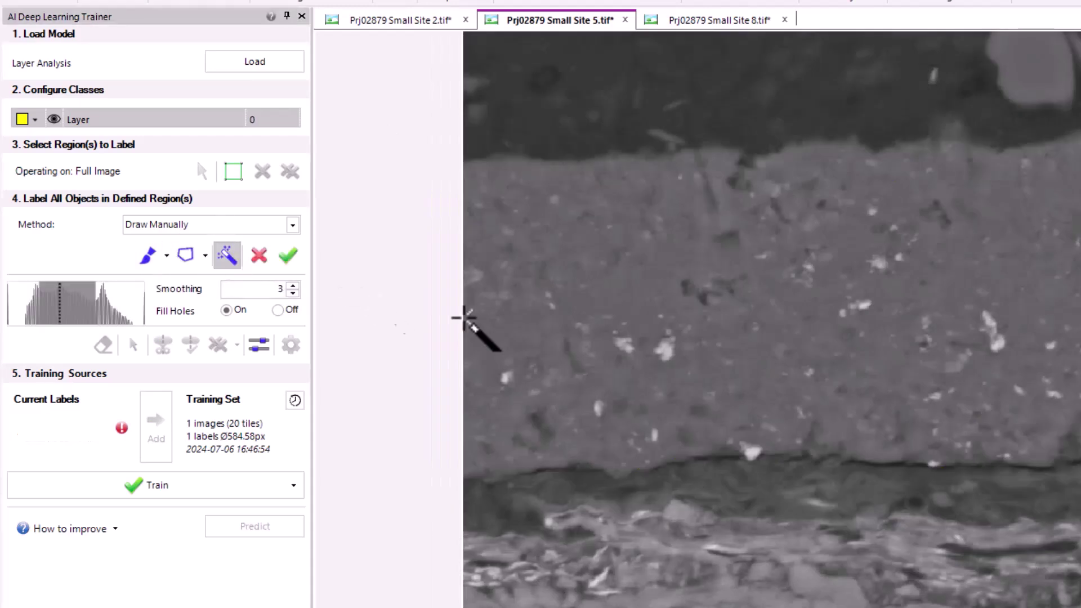
left_click(658, 279)
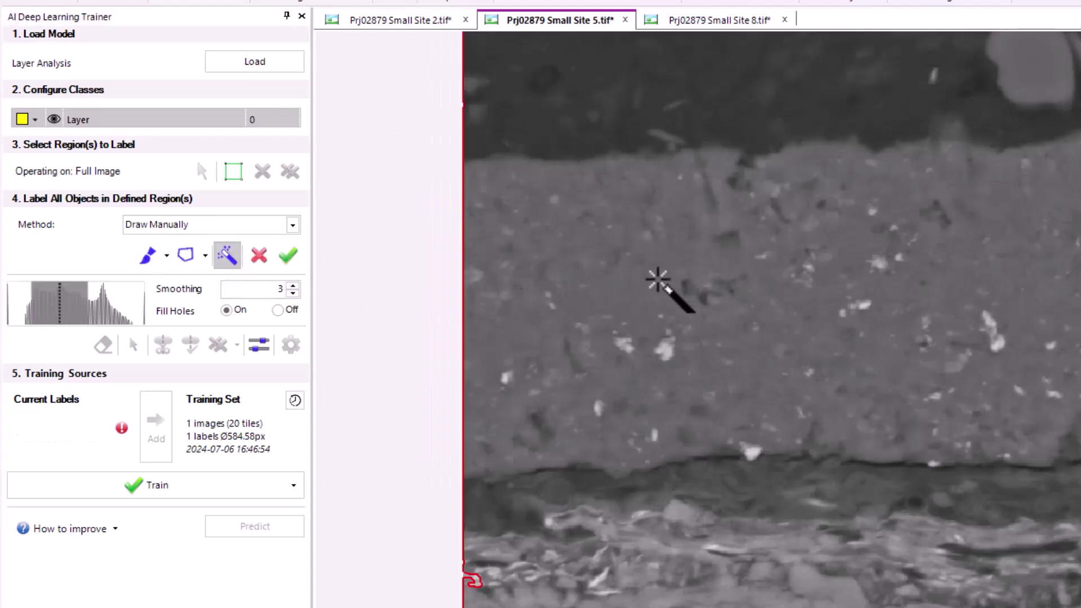
left_click(540, 230)
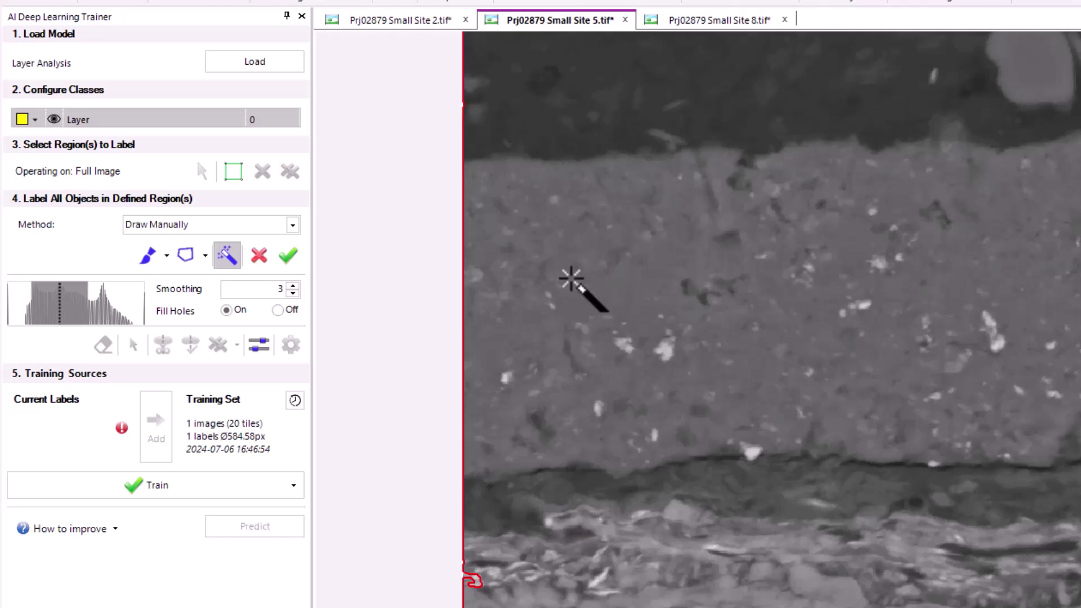
left_click_drag(34, 297, 46, 309)
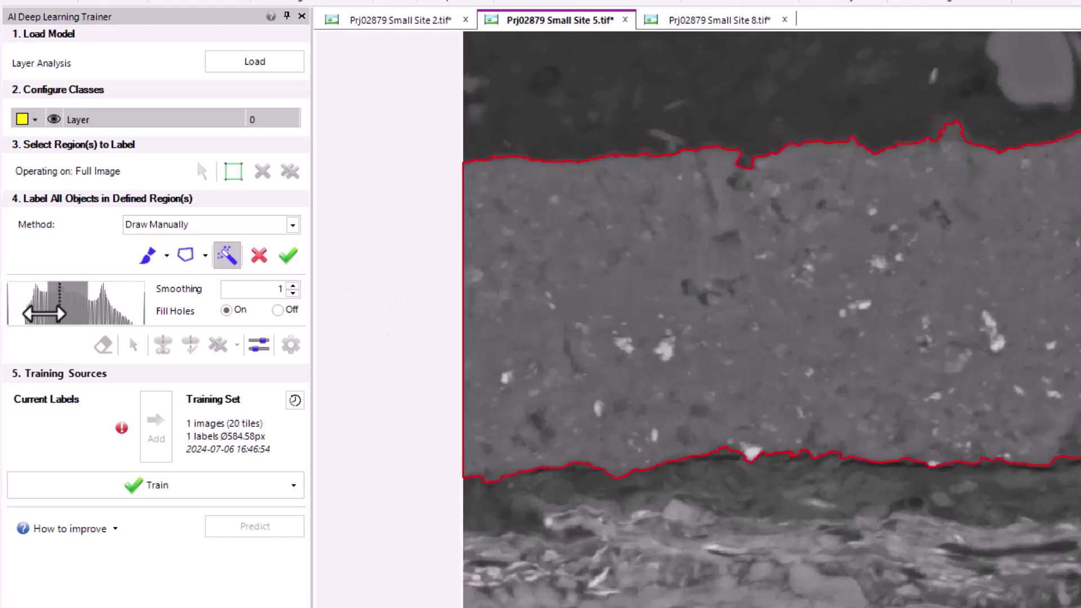
left_click(291, 256)
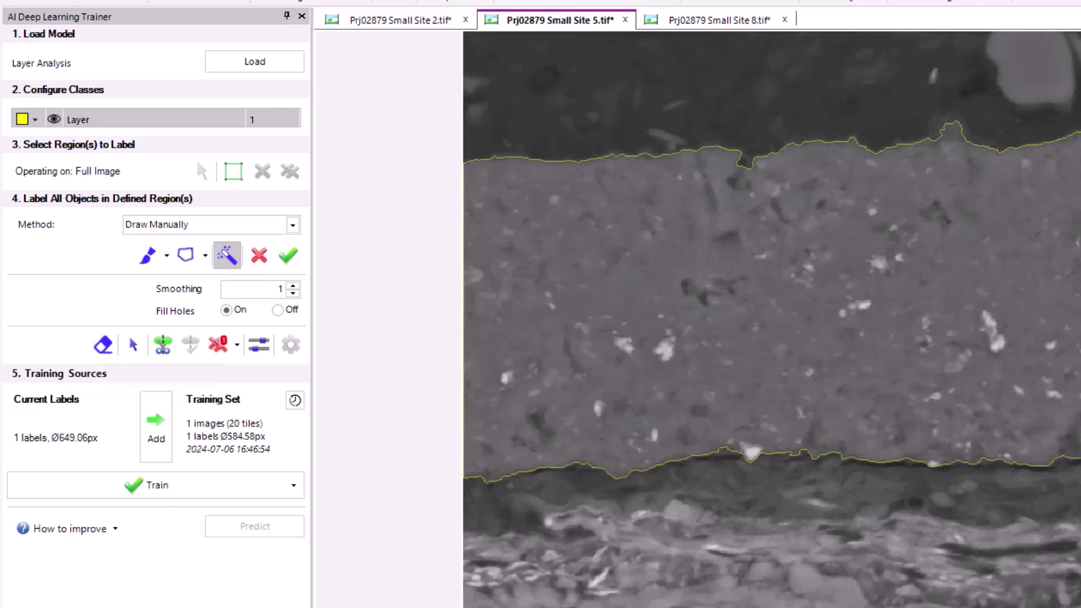
left_click(155, 431)
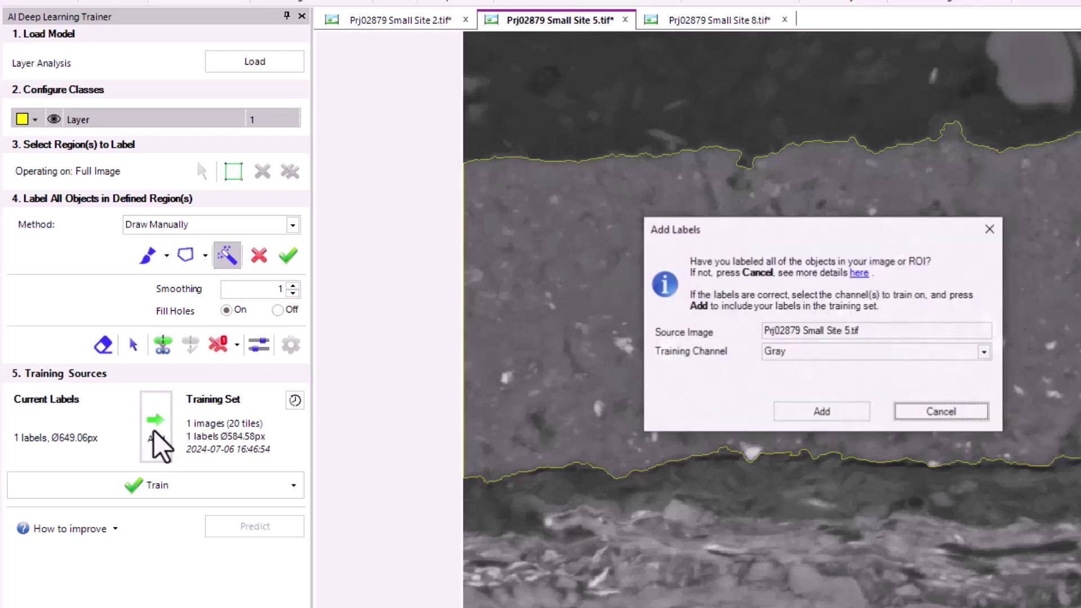
left_click(833, 413)
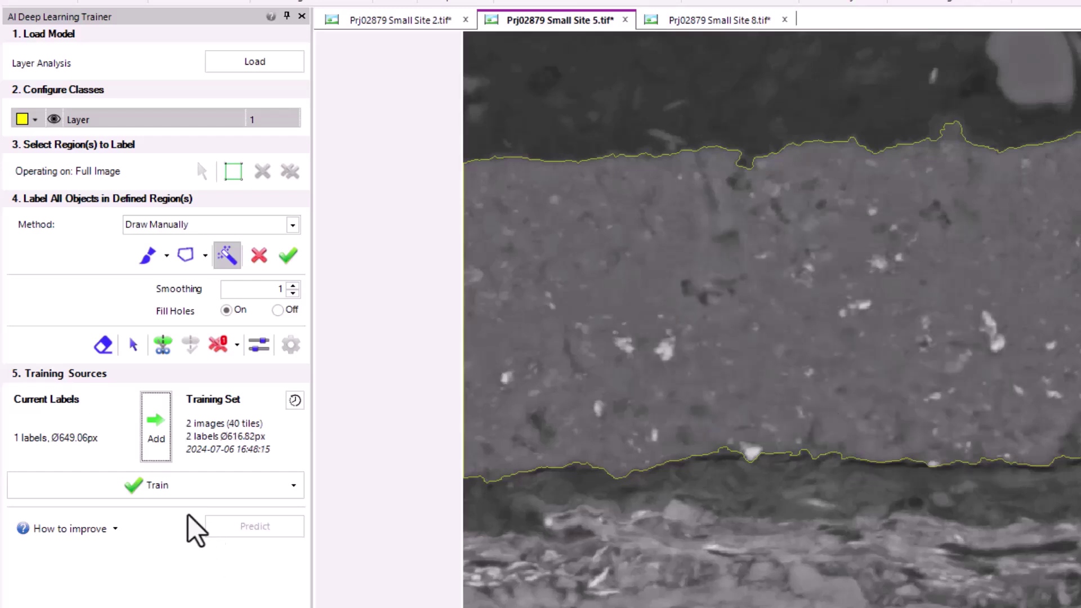
Train the Layer Analysis model with 300 steps and 30 epochs, and display its training graph
left_click(161, 489)
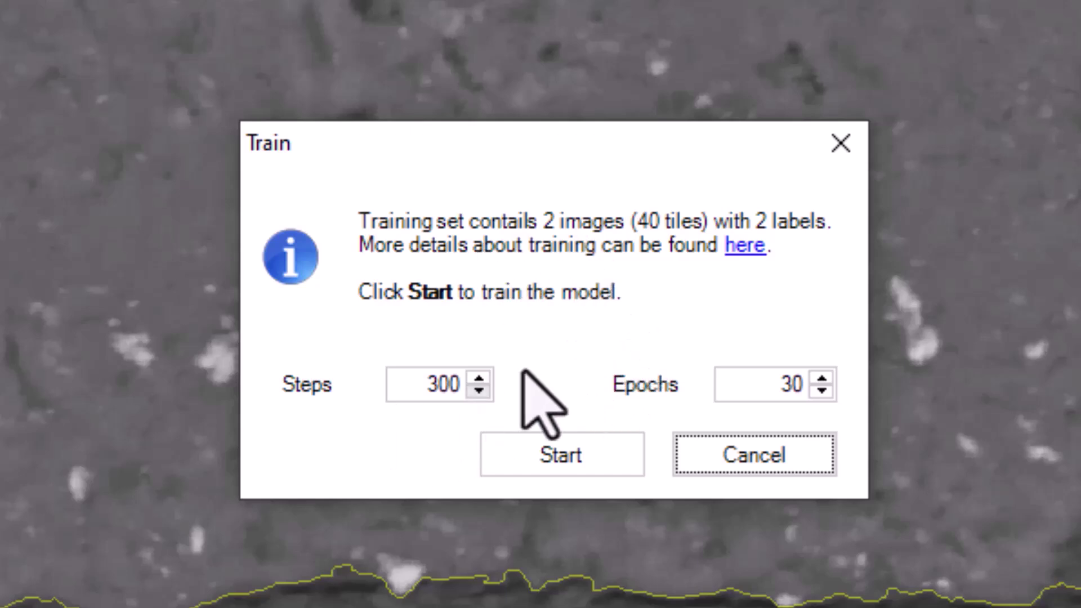
left_click(559, 462)
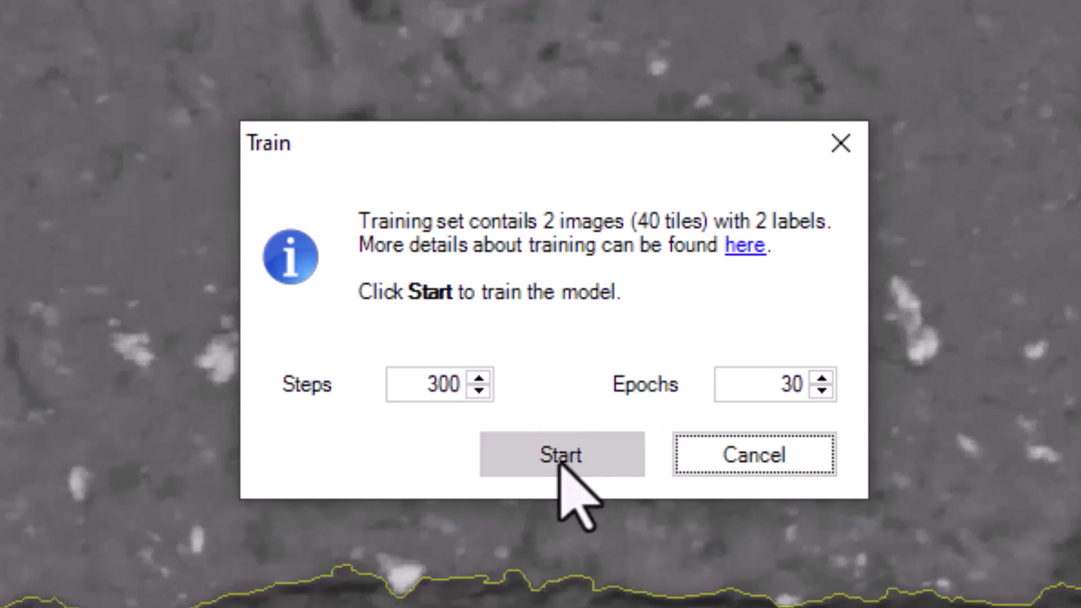
left_click(560, 458)
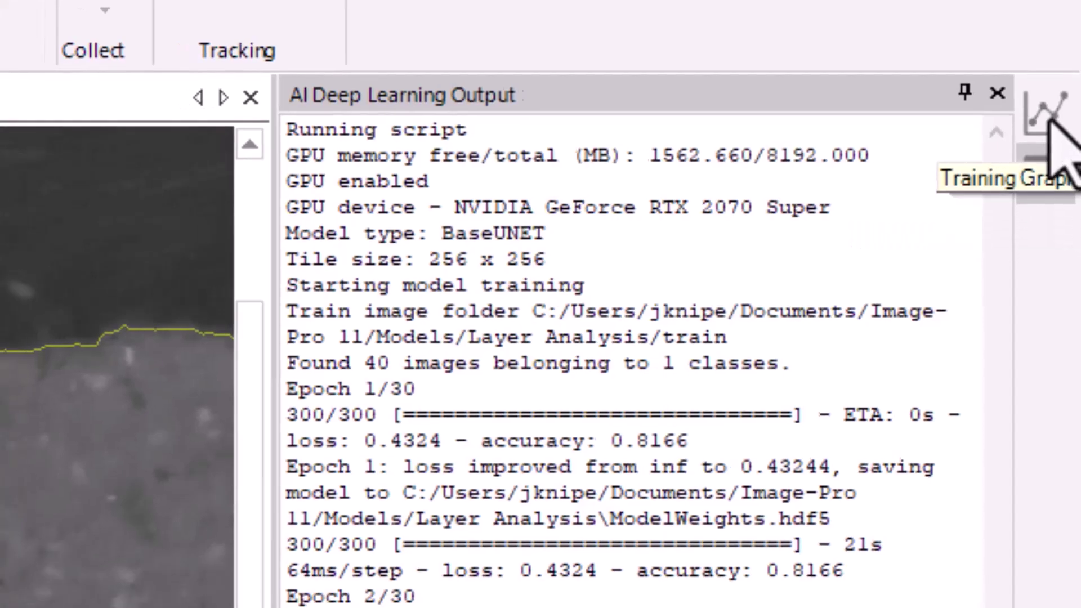
left_click(1046, 116)
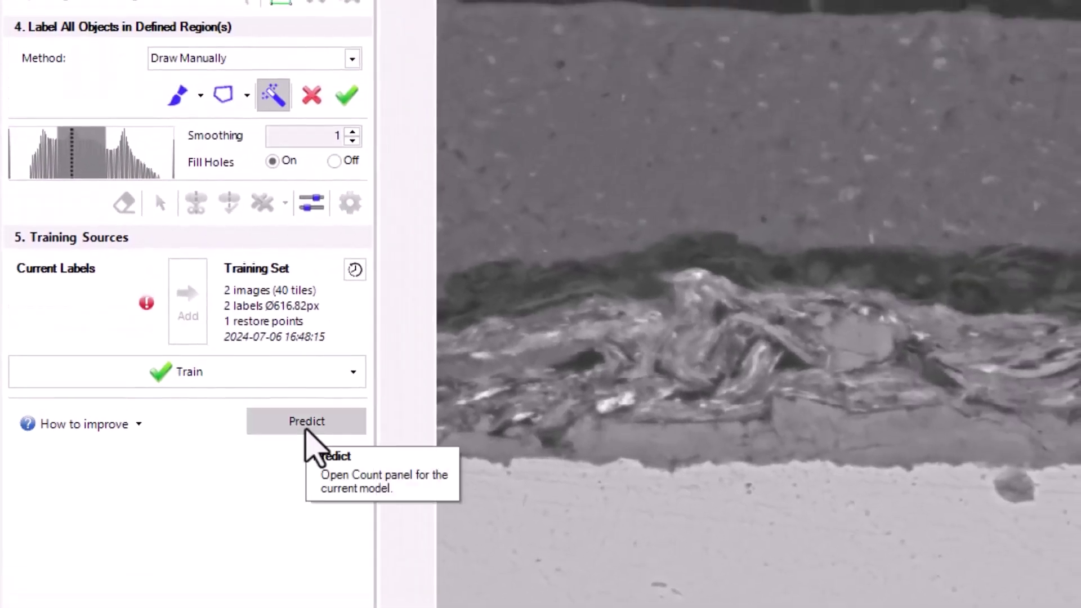
Open prediction for the trained model on Prj02879 Small Site 8.tif and set the color of Class 1 to yellow
left_click(306, 425)
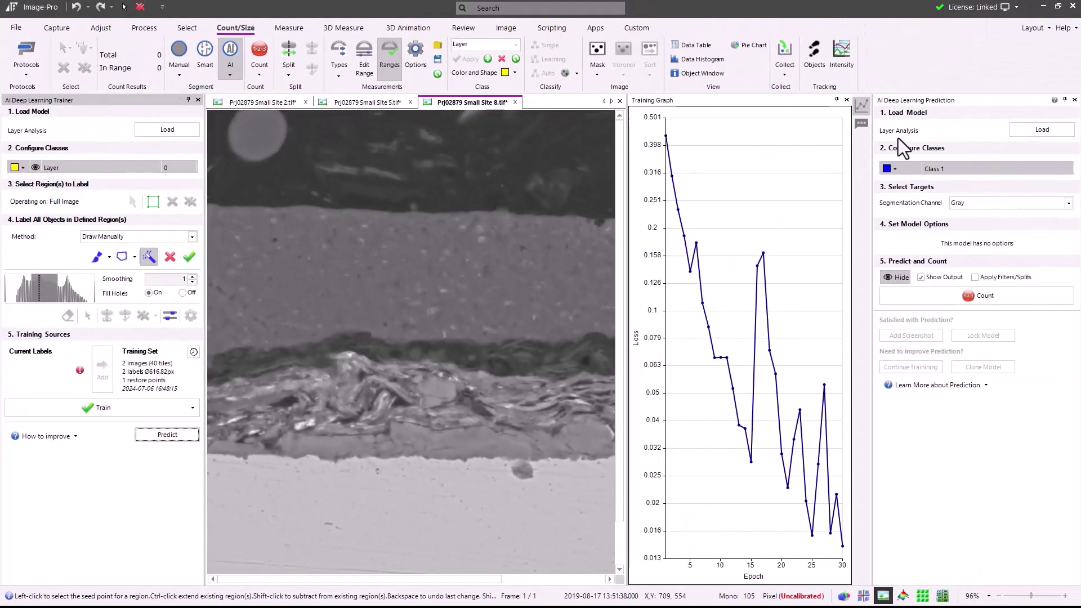
mouse_move(889, 136)
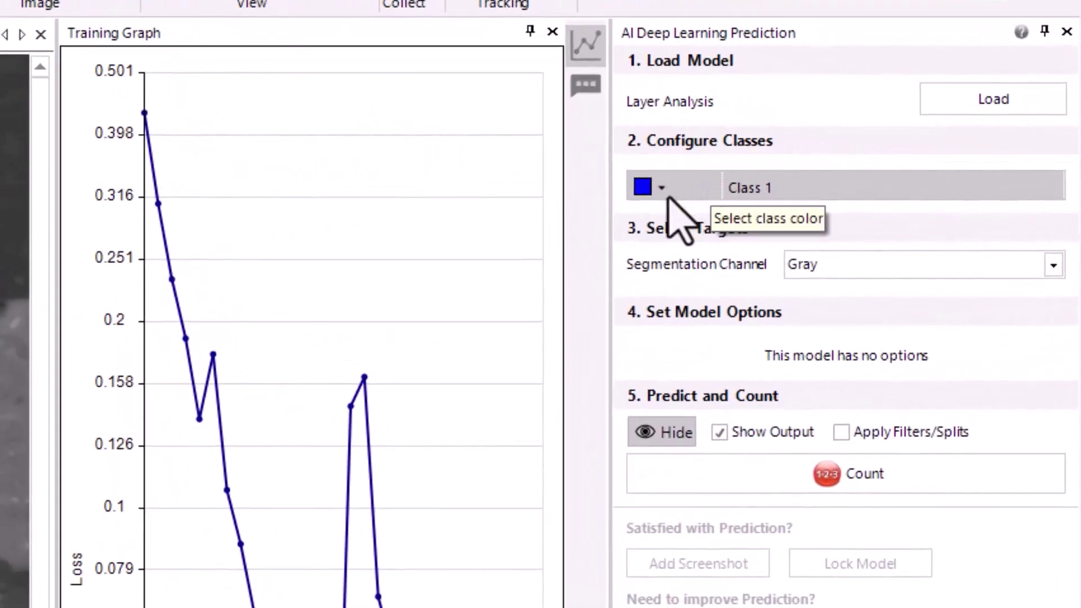
left_click(664, 191)
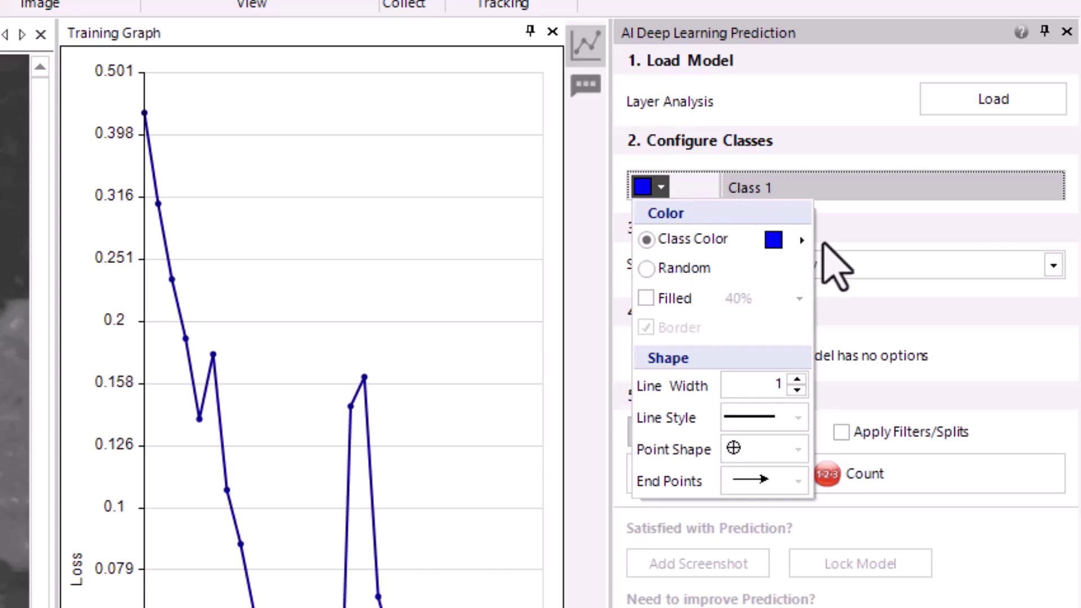
mouse_move(802, 240)
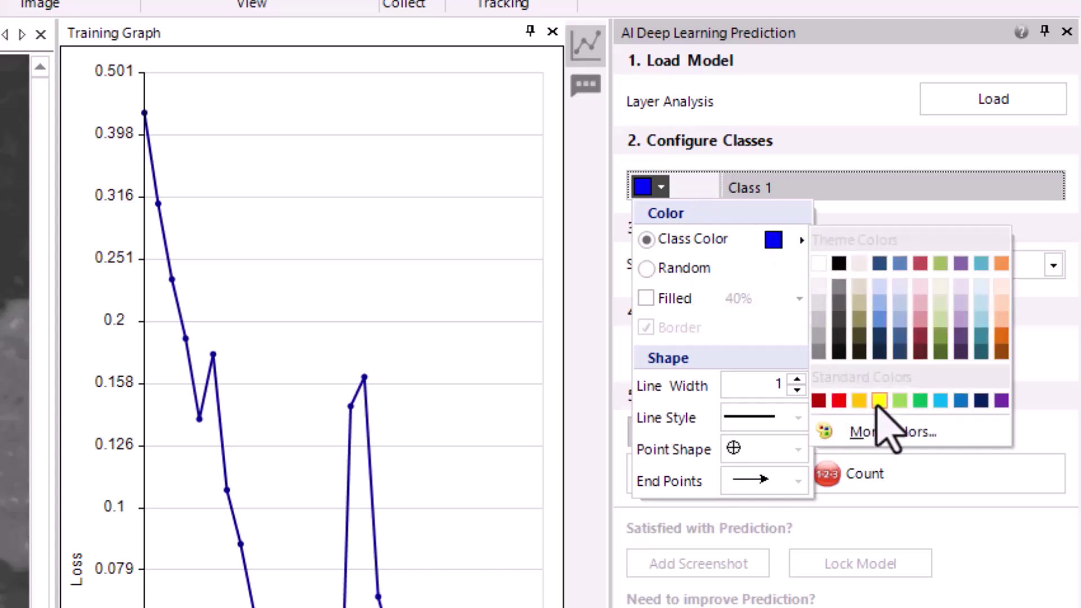
left_click(880, 401)
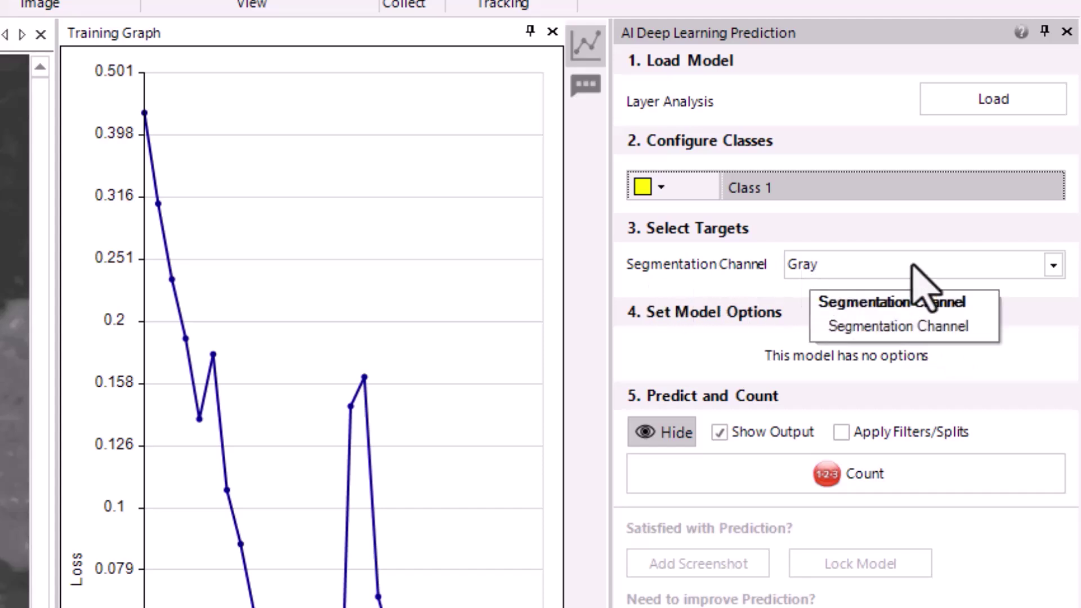
Select Gray as the segmentation channel and run the prediction count on Prj02879 Small Site 8.tif
left_click(1053, 266)
left_click(878, 290)
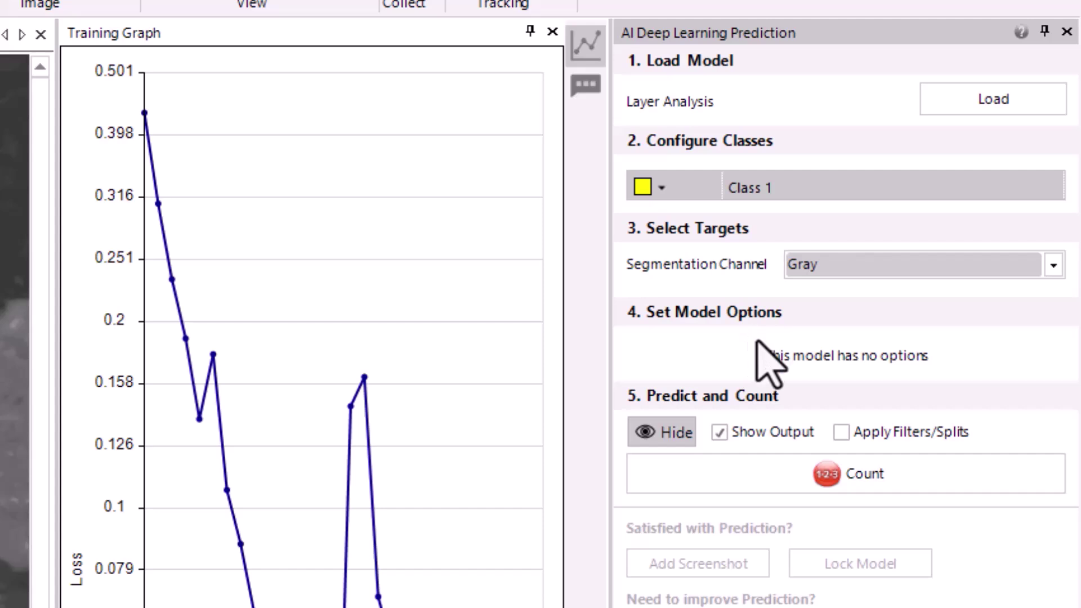
left_click(801, 486)
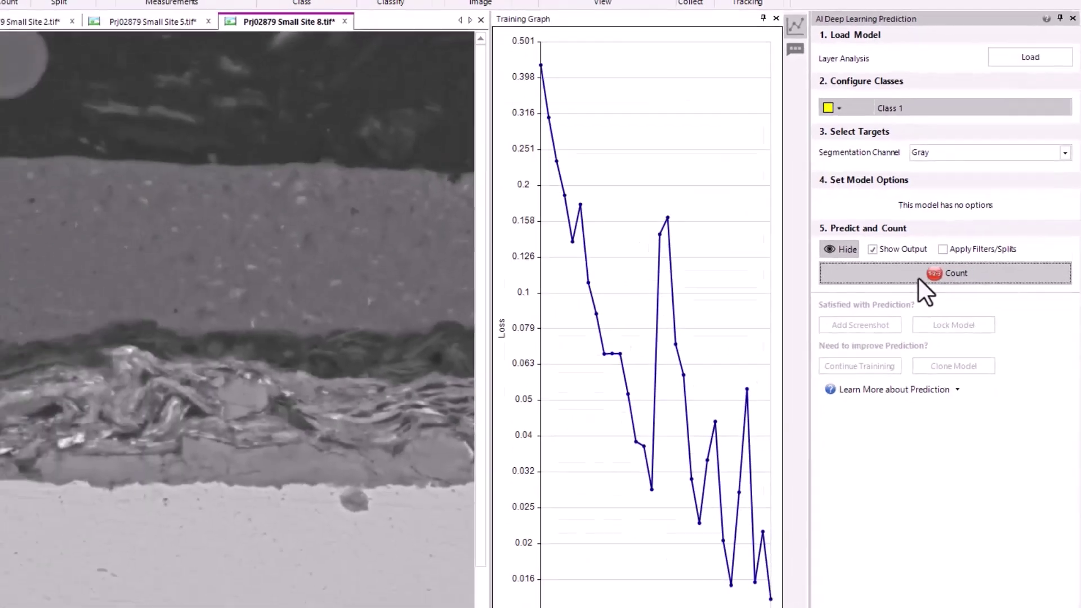